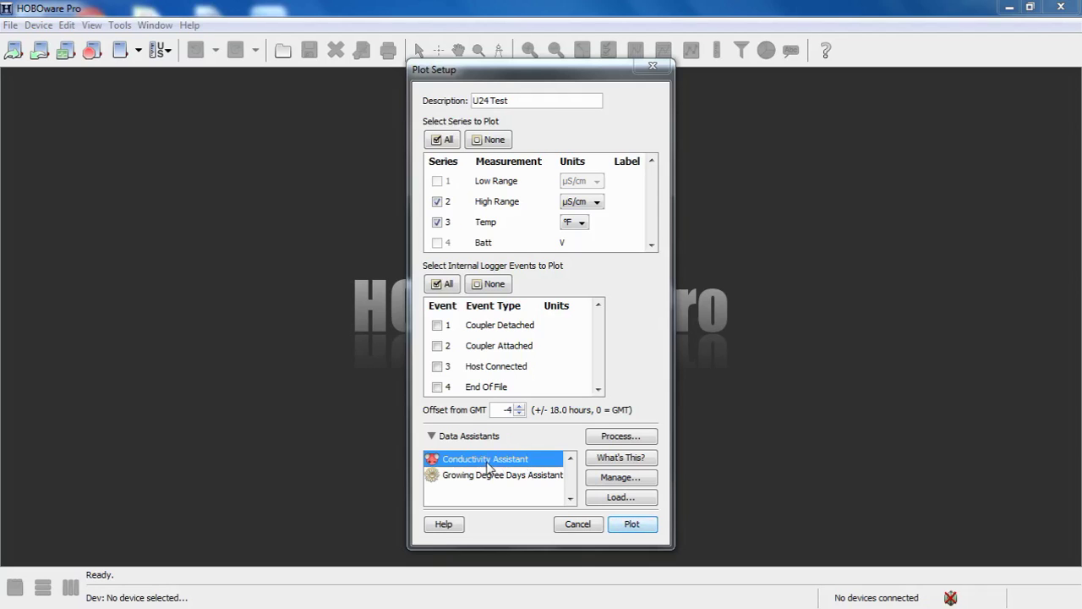
Launch the Conductivity Assistant and choose 2) Conductivity High Range as the conductivity series.
{"action": "double_click", "coordinate": [488, 462]}
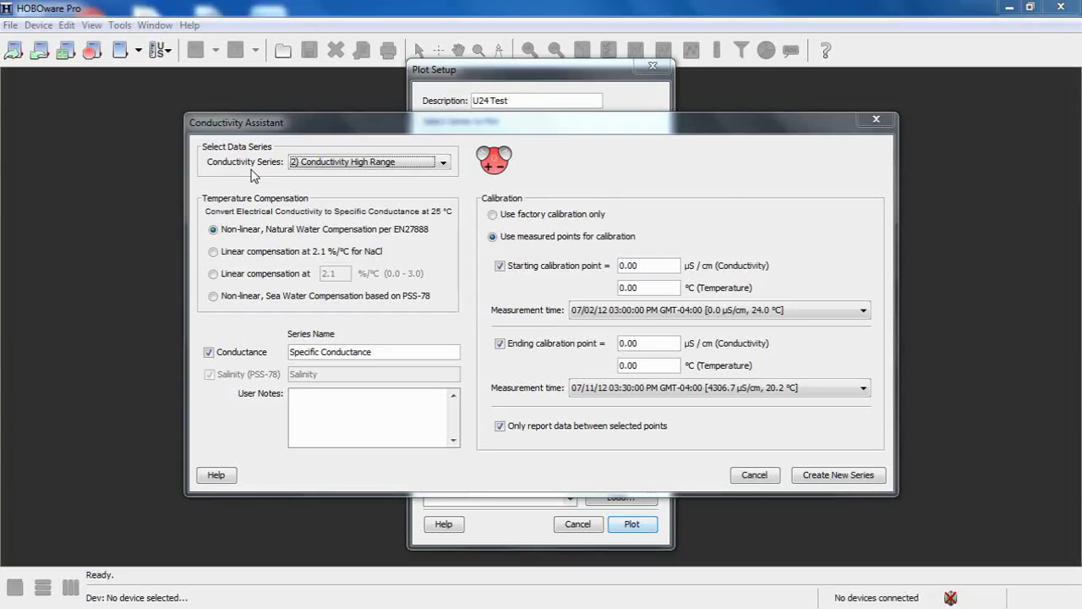
{"action": "left_click", "coordinate": [443, 166]}
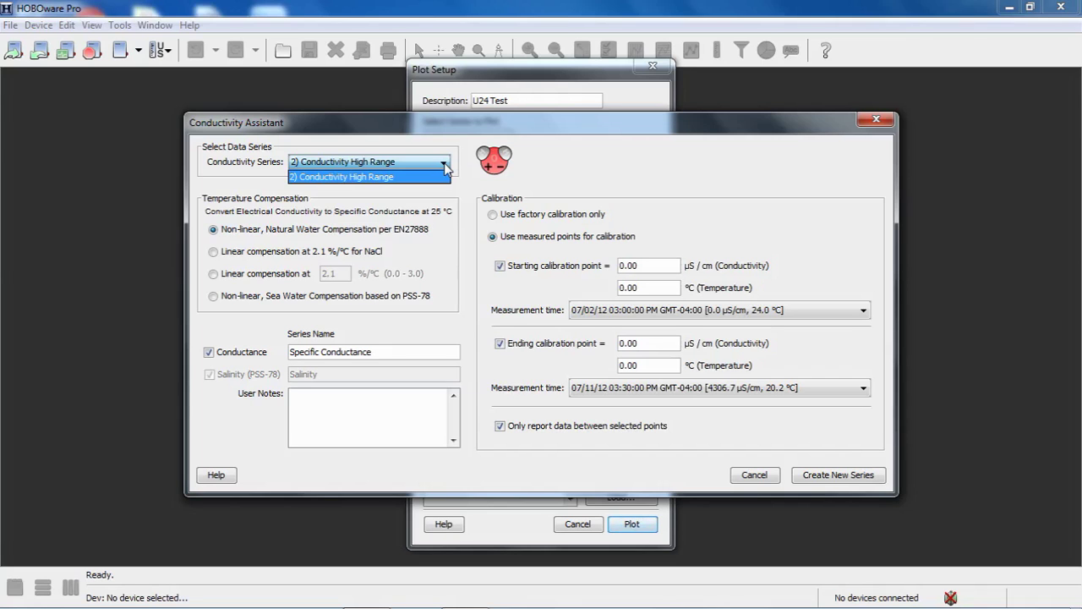
{"action": "left_click", "coordinate": [463, 170]}
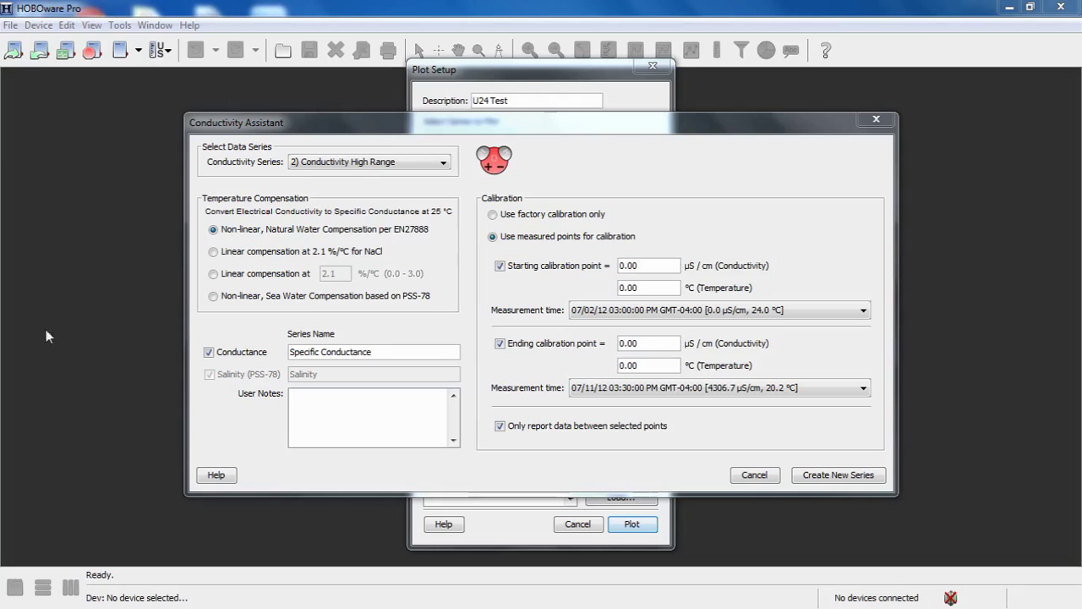
Switch temperature compensation to 'Non-linear, Sea Water Compensation based on PSS-78' to also get Salinity.
{"action": "left_click", "coordinate": [213, 296]}
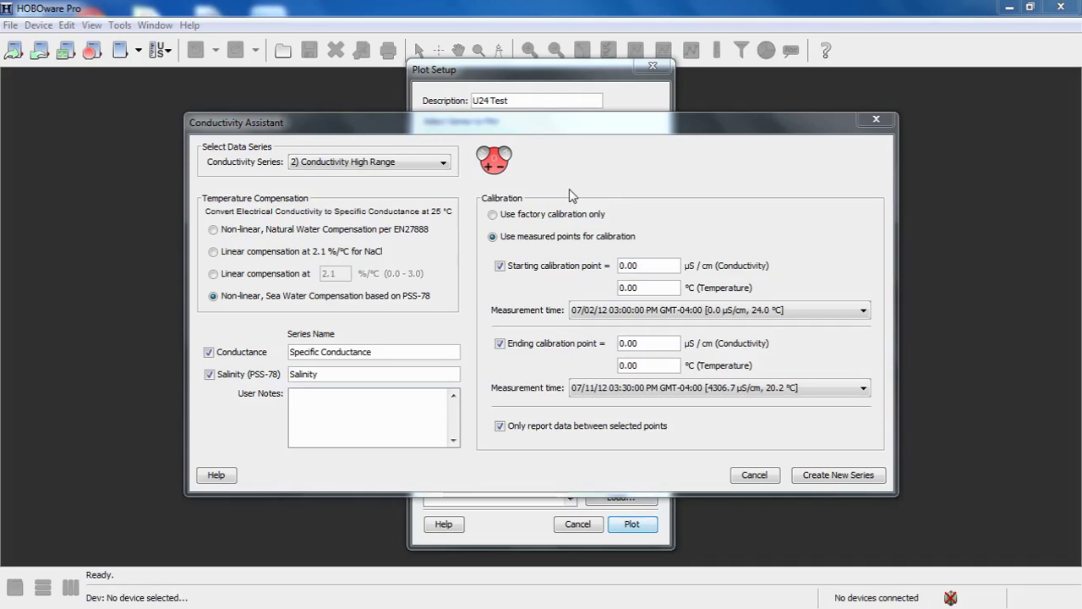
{"action": "left_click", "coordinate": [325, 295]}
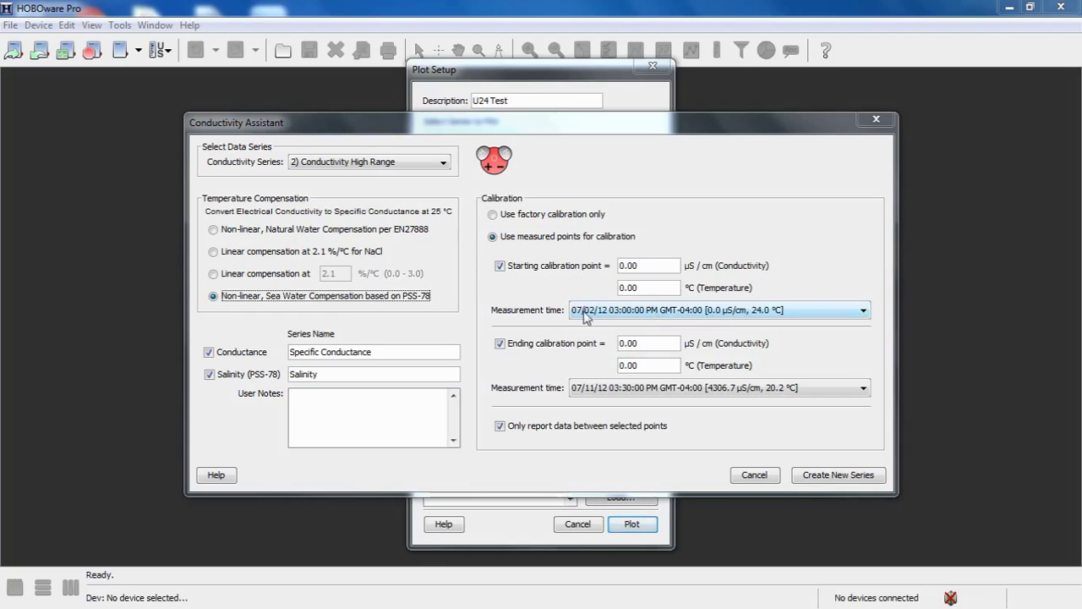
Set the starting calibration point to 07/02/12 03:45:00 PM, 41500 µS/cm and 19.25 °C.
{"action": "left_click", "coordinate": [859, 310]}
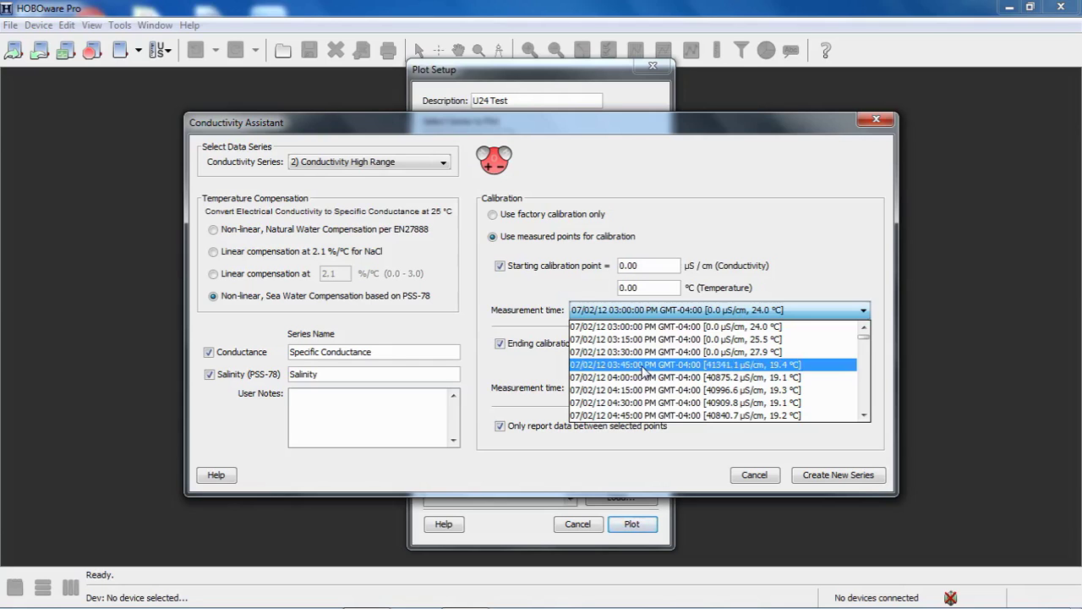
{"action": "left_click", "coordinate": [645, 365]}
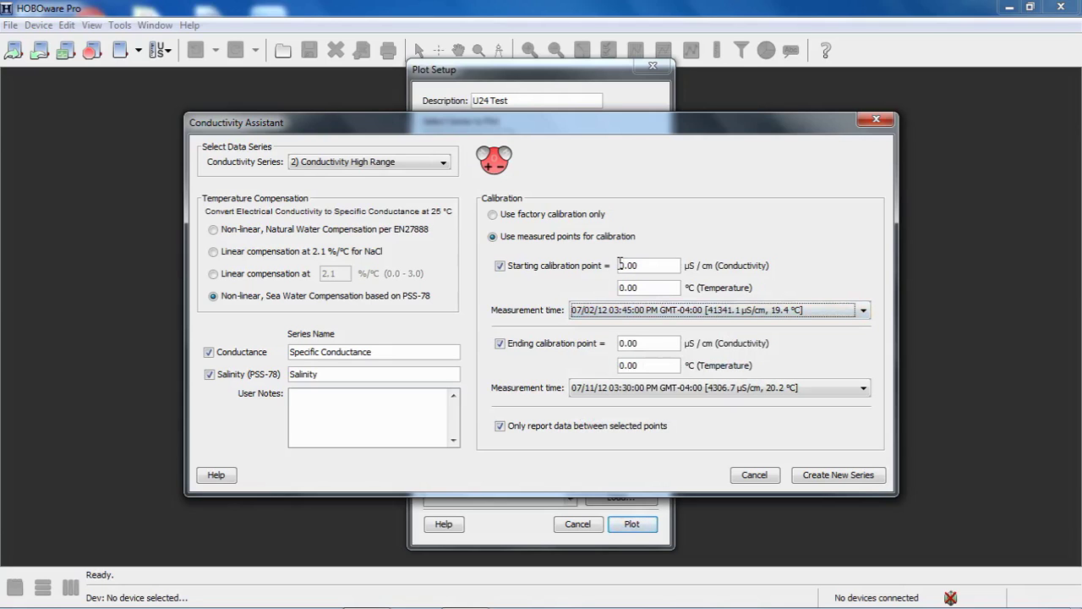
{"action": "left_click_drag", "start_coordinate": [619, 264], "coordinate": [663, 264]}
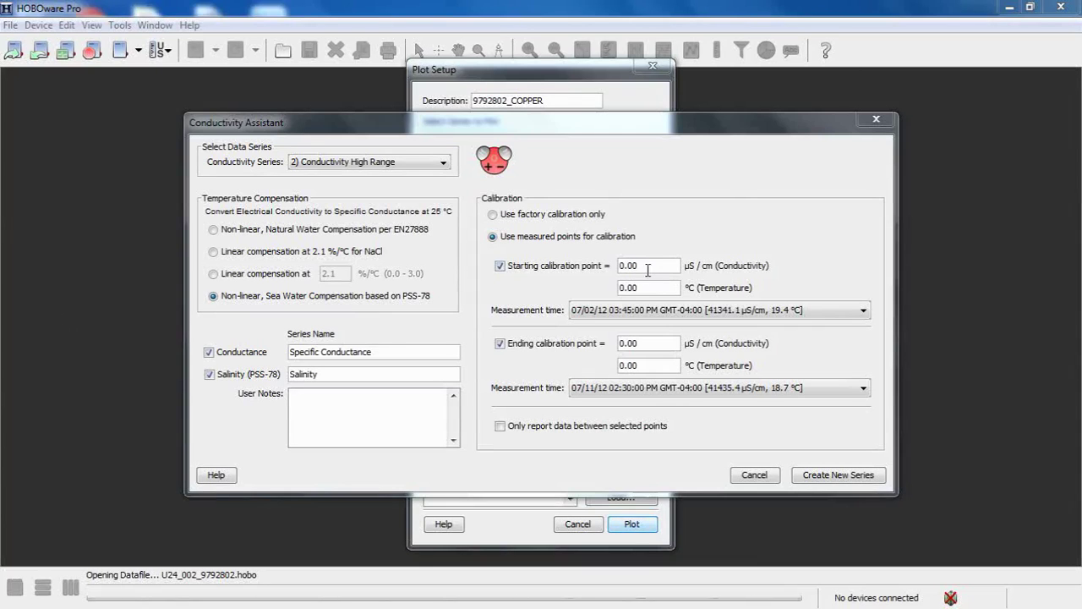
{"action": "left_click", "coordinate": [627, 267]}
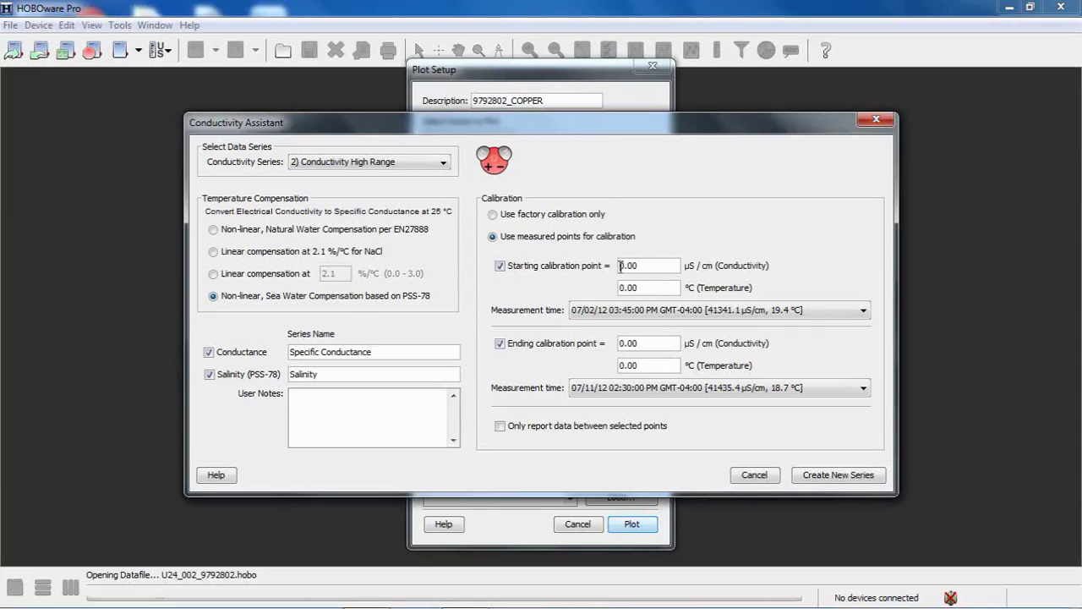
{"action": "left_click_drag", "start_coordinate": [621, 267], "coordinate": [659, 266]}
{"action": "type", "text": "41500"}
{"action": "left_click", "coordinate": [644, 287]}
{"action": "type", "text": "19.25"}
Set the ending calibration point to 07/11/12 03:15:00 PM, 42200 µS/cm and 19 °C.
{"action": "left_click", "coordinate": [863, 389]}
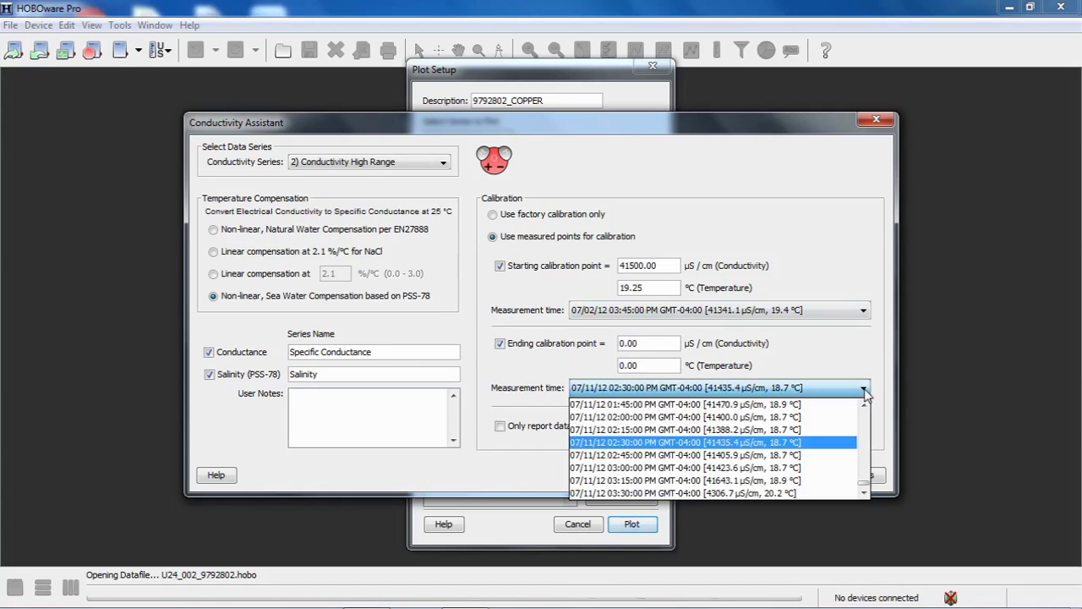
{"action": "left_click", "coordinate": [718, 480]}
{"action": "left_click", "coordinate": [626, 343]}
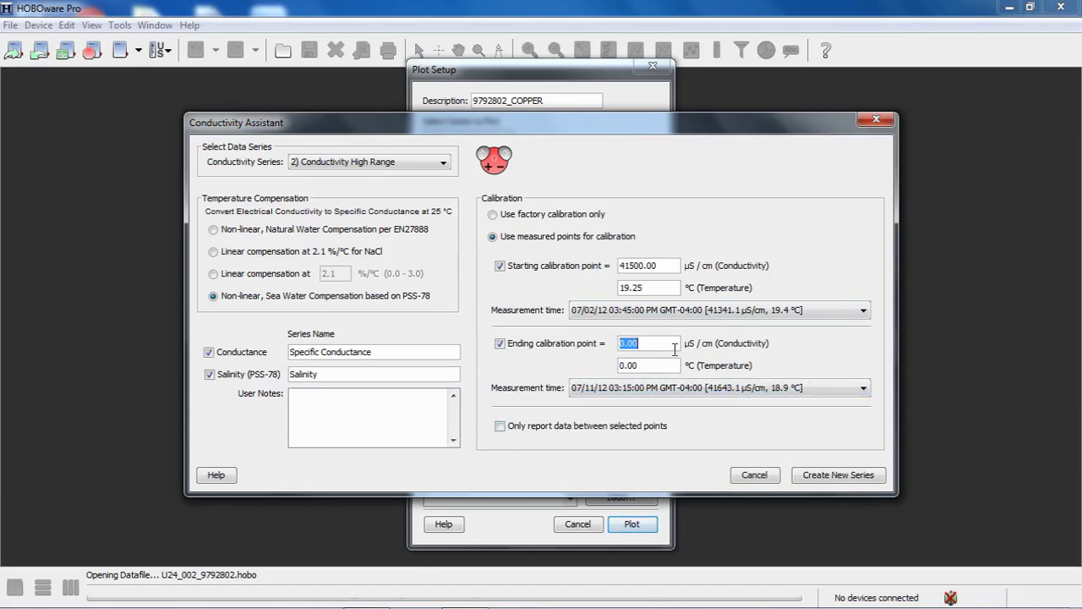
{"action": "type", "text": "42200"}
{"action": "left_click", "coordinate": [622, 366]}
{"action": "type", "text": "19"}
{"action": "left_click", "coordinate": [500, 265]}
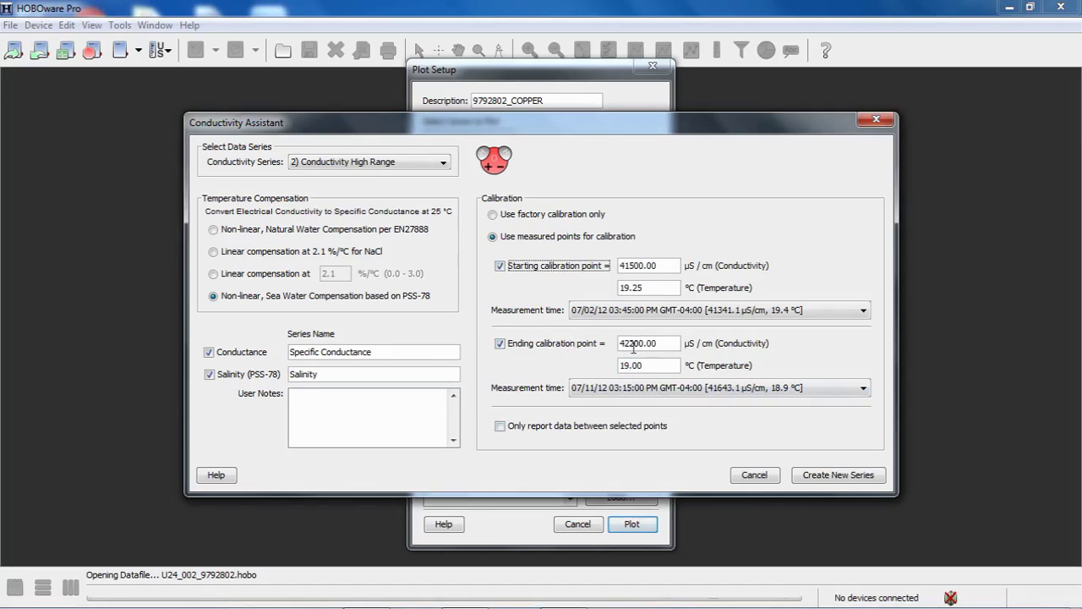
{"action": "left_click", "coordinate": [500, 266]}
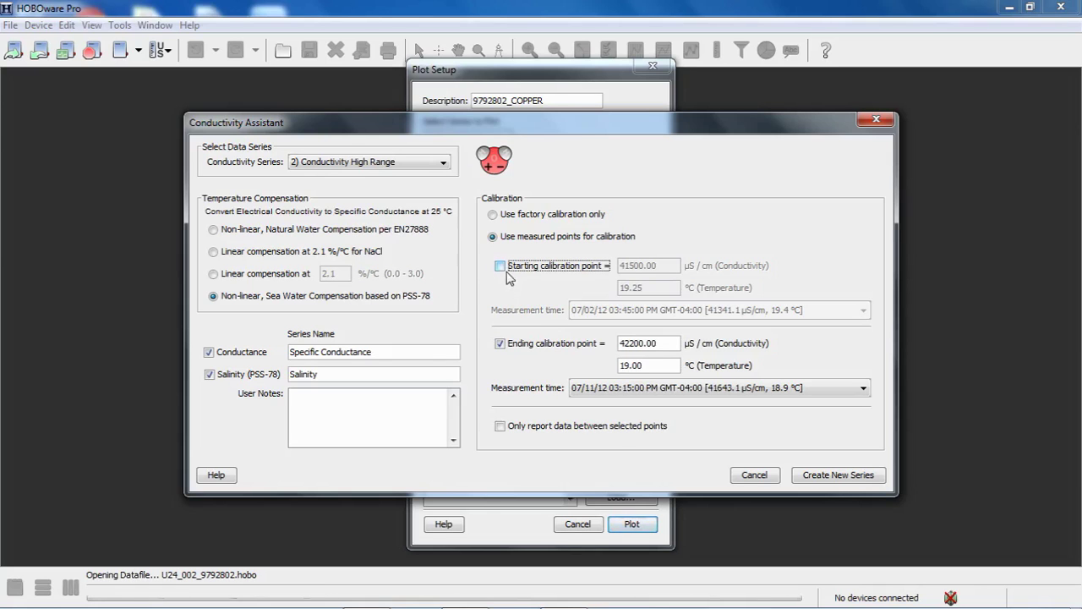
{"action": "left_click", "coordinate": [500, 268]}
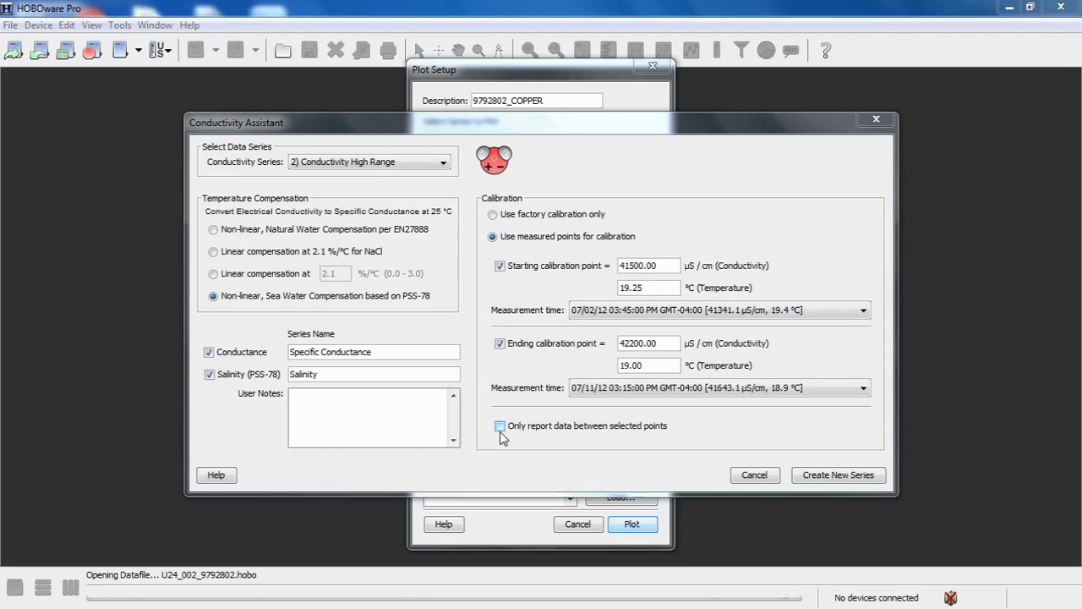
Turn on 'Only report data between selected points' in the Conductivity Assistant.
{"action": "left_click", "coordinate": [500, 427]}
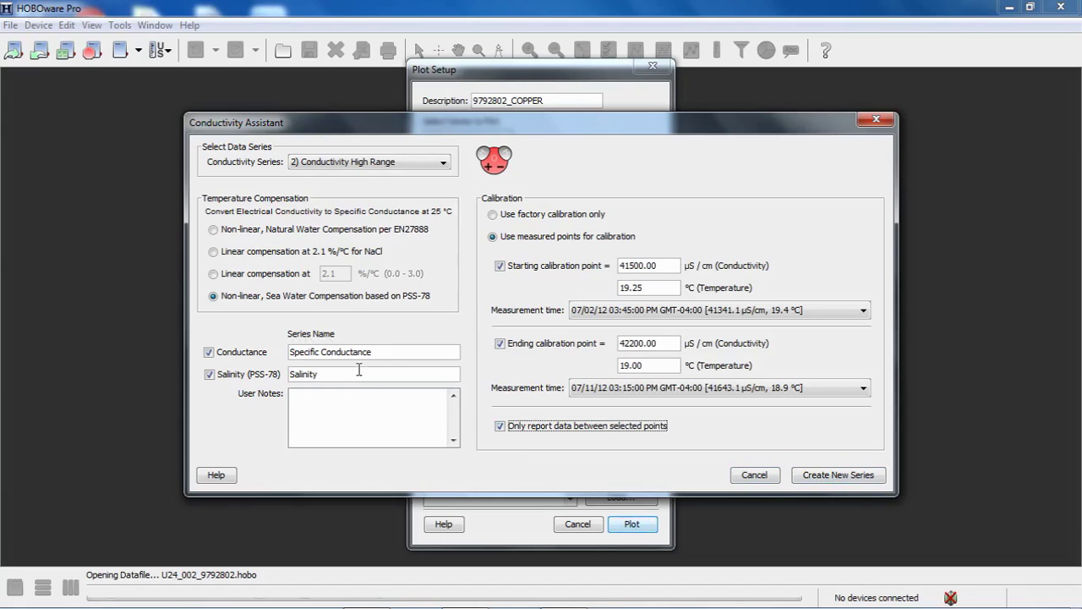
Create the Specific Conductance and Salinity series and keep High Range in µS/cm.
{"action": "left_click", "coordinate": [837, 476]}
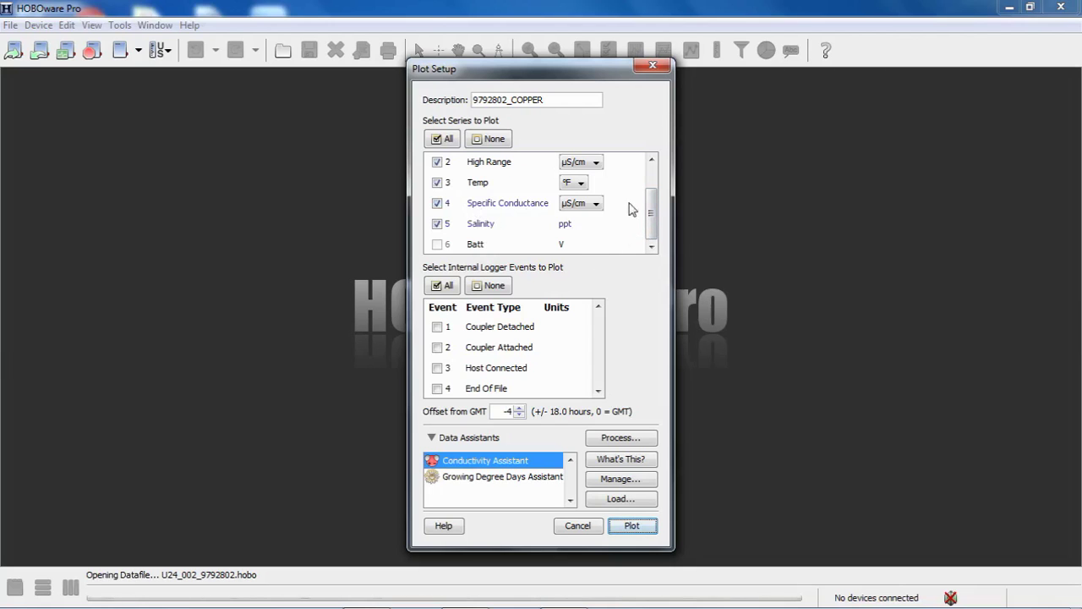
{"action": "left_click", "coordinate": [596, 163]}
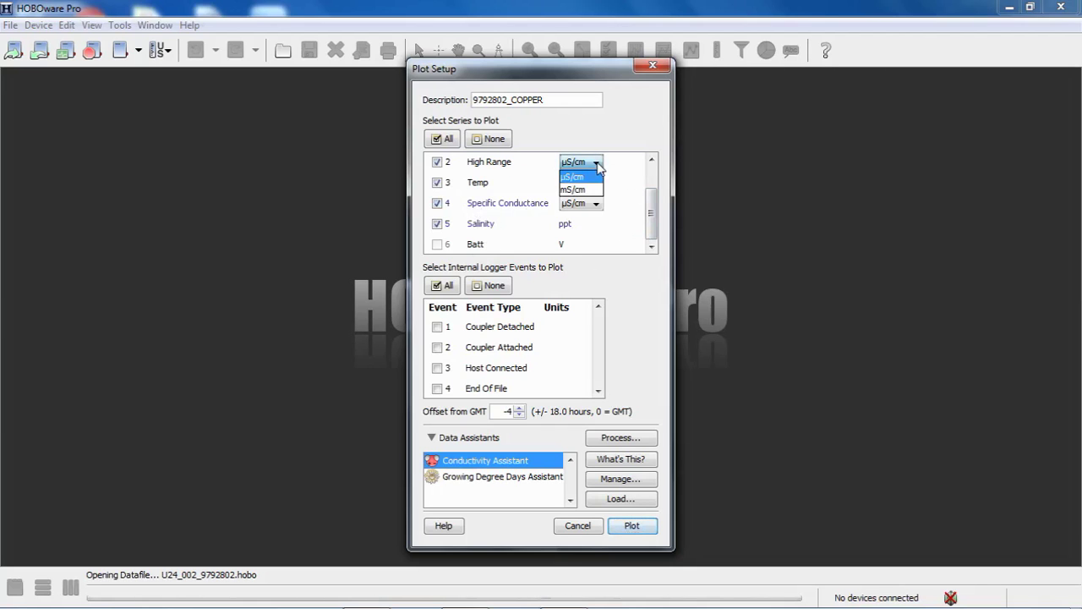
{"action": "left_click", "coordinate": [619, 188]}
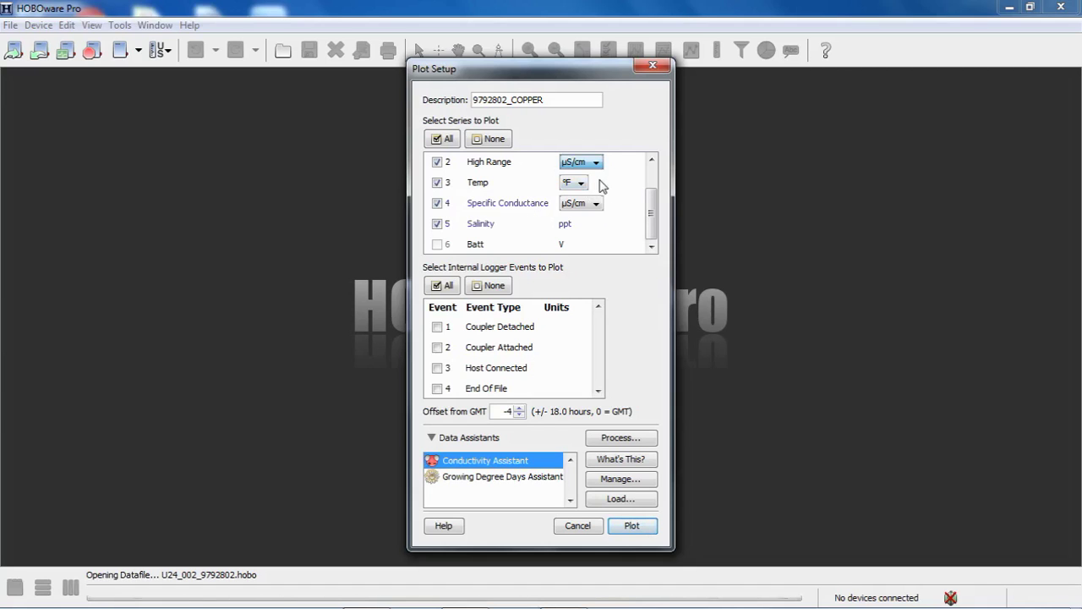
Plot the selected series and resize the data table, chart and Details panes.
{"action": "left_click", "coordinate": [634, 526]}
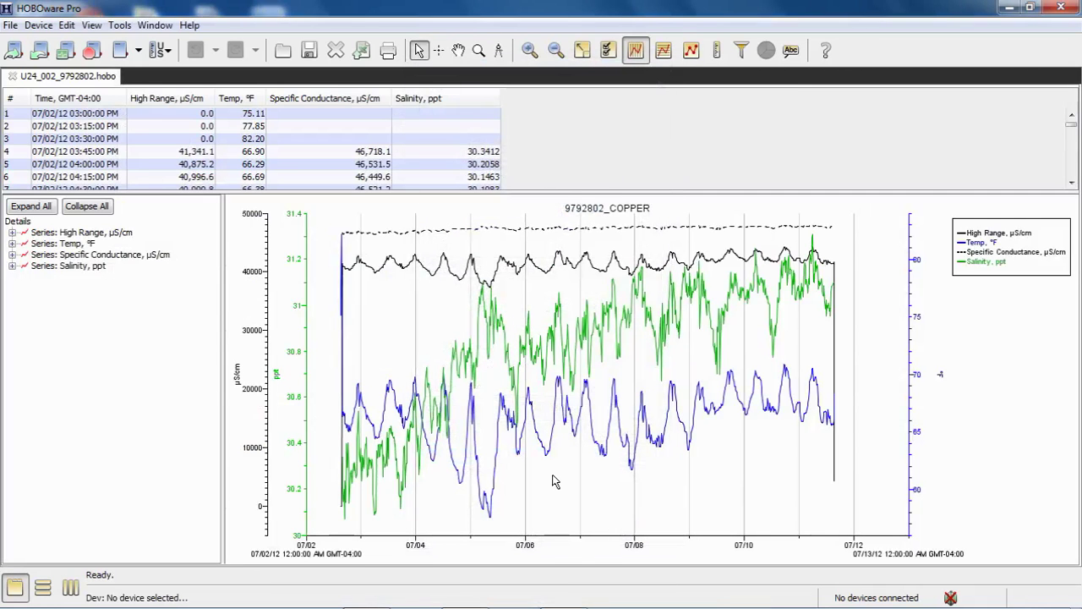
{"action": "left_click_drag", "start_coordinate": [548, 194], "coordinate": [518, 407]}
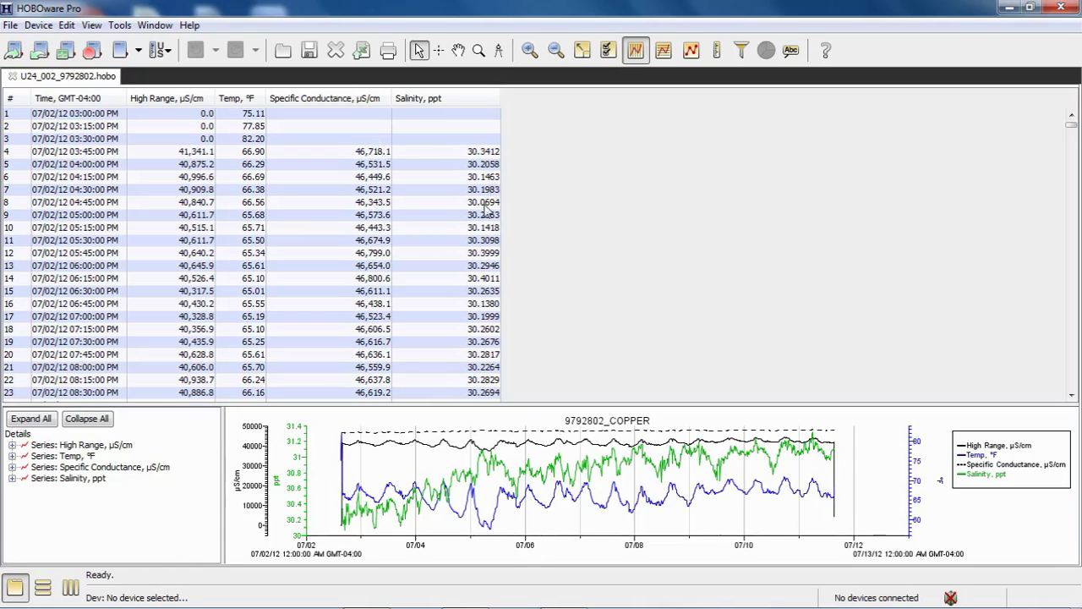
{"action": "mouse_move", "coordinate": [1070, 127]}
{"action": "left_mouse_down"}
{"action": "mouse_move", "coordinate": [1054, 250]}
{"action": "mouse_move", "coordinate": [1070, 119]}
{"action": "left_mouse_up"}
{"action": "left_click_drag", "start_coordinate": [562, 404], "coordinate": [571, 201]}
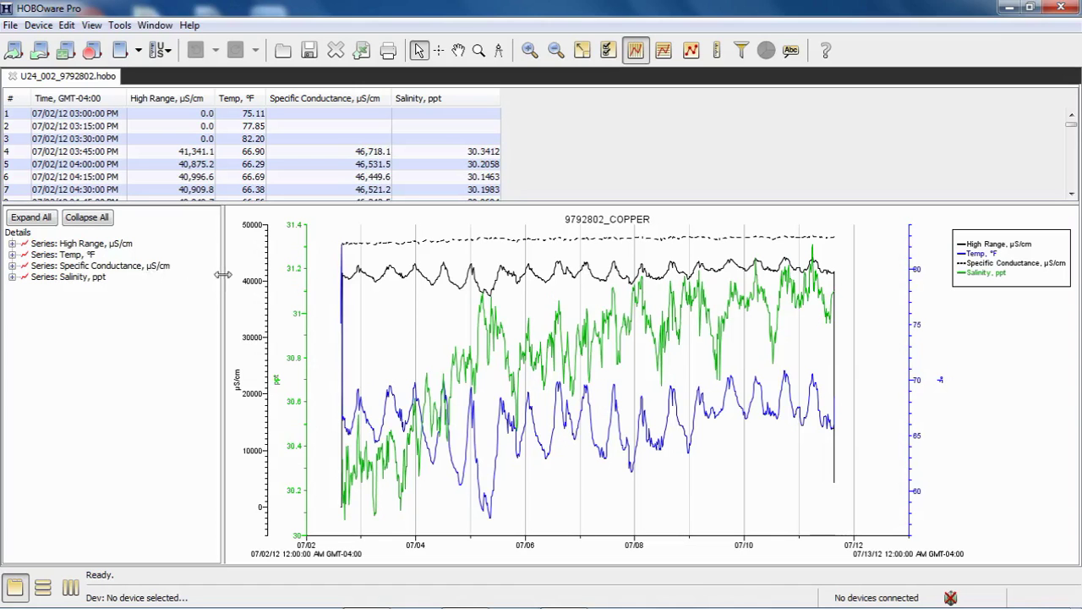
{"action": "left_click_drag", "start_coordinate": [223, 272], "coordinate": [266, 277]}
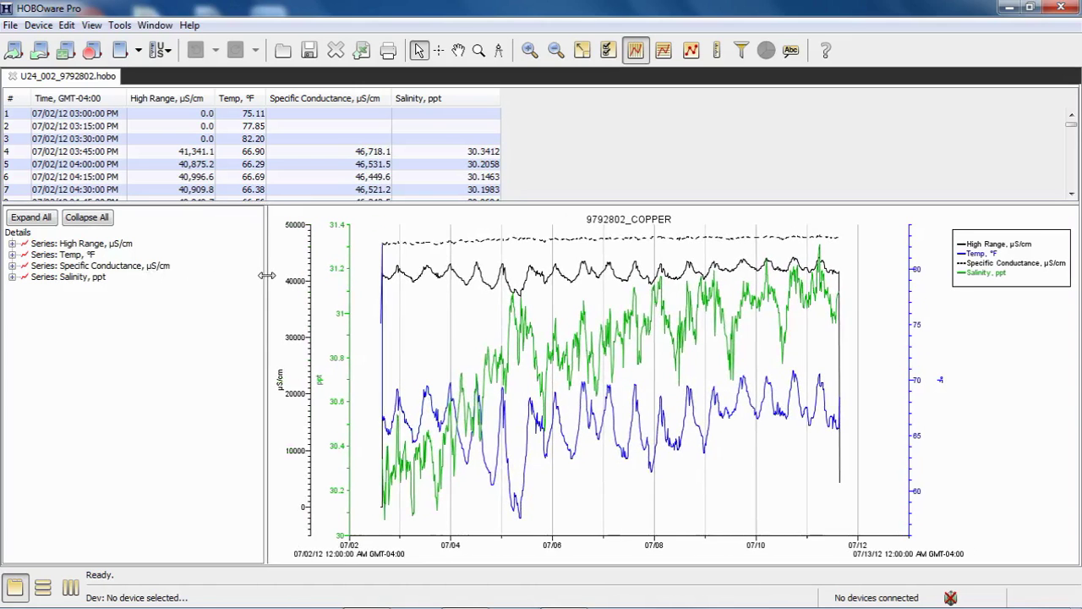
Expand Specific Conductance's Conductivity Compensation Parameters in Details and widen the pane to read them.
{"action": "left_click", "coordinate": [12, 265]}
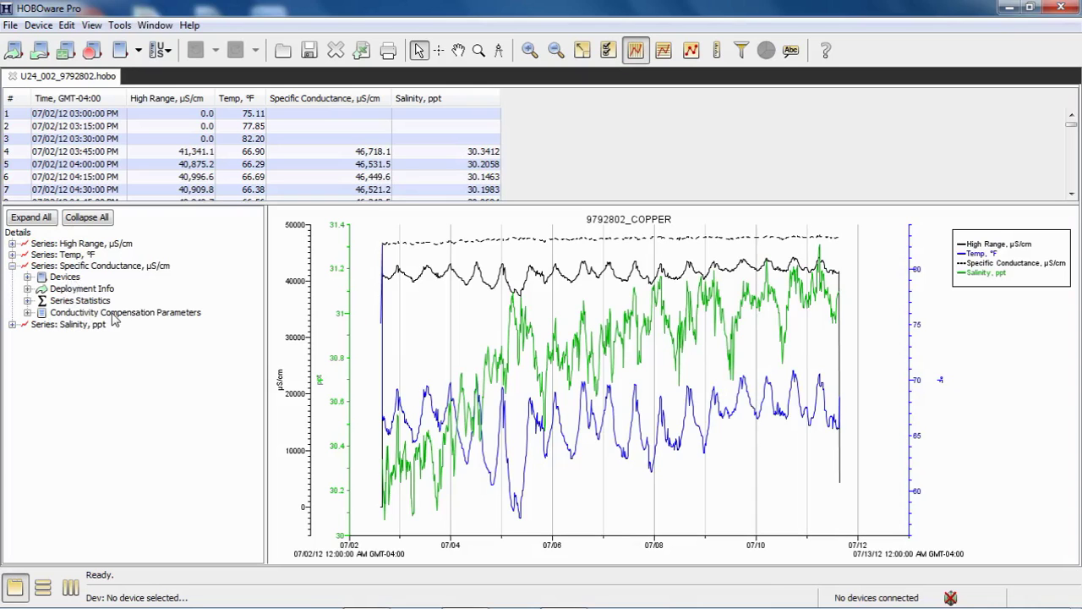
{"action": "left_click", "coordinate": [27, 312]}
{"action": "left_click_drag", "start_coordinate": [265, 267], "coordinate": [324, 266]}
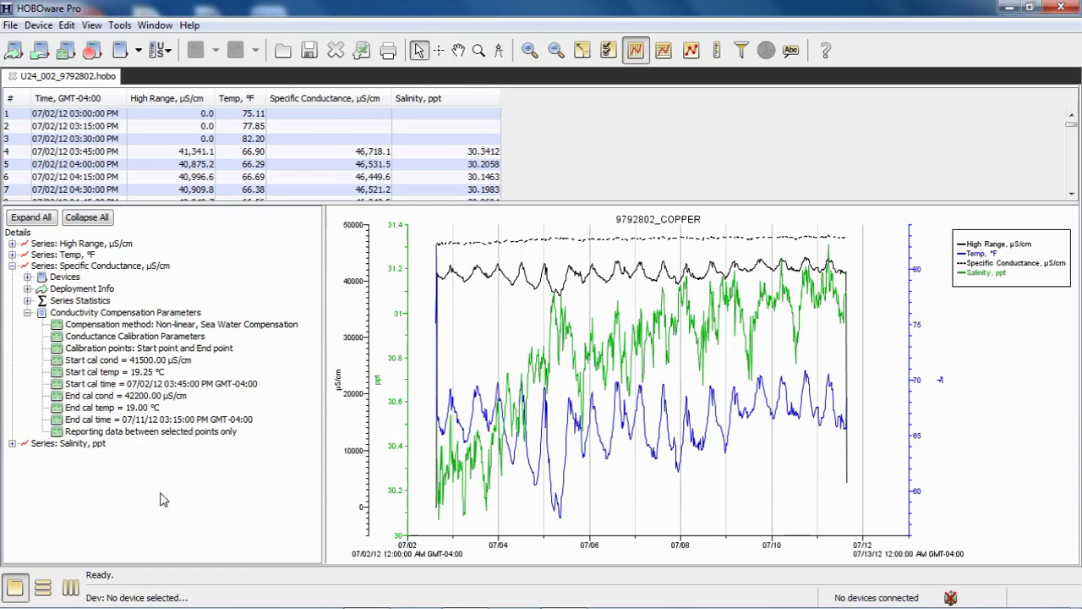
Collapse the Specific Conductance details, narrow the Details pane to widen the chart, and show the File menu.
{"action": "left_click", "coordinate": [28, 311]}
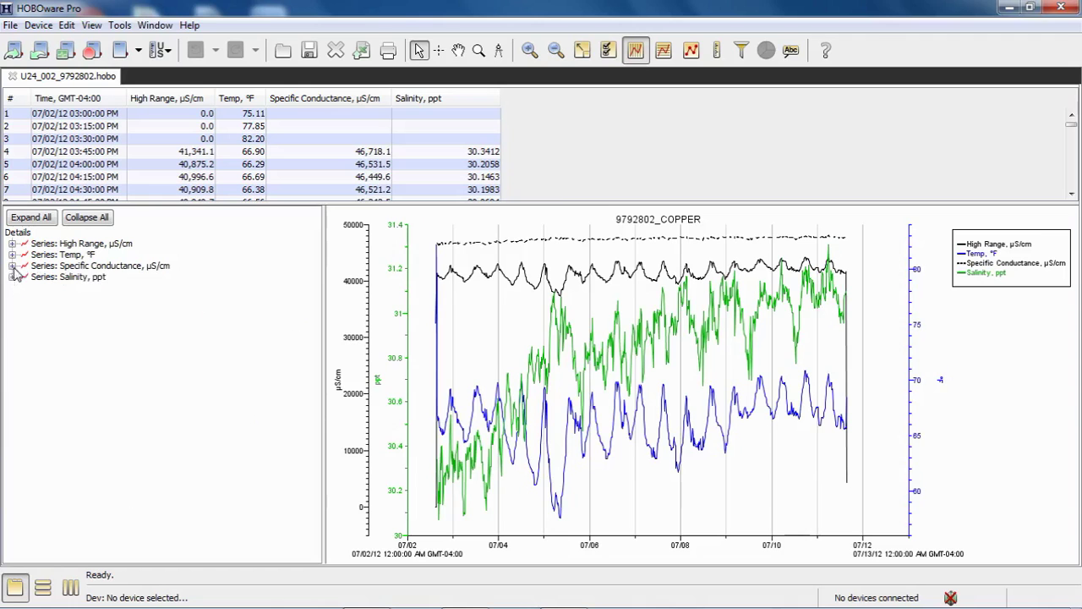
{"action": "left_click", "coordinate": [12, 265]}
{"action": "left_click_drag", "start_coordinate": [326, 310], "coordinate": [193, 310]}
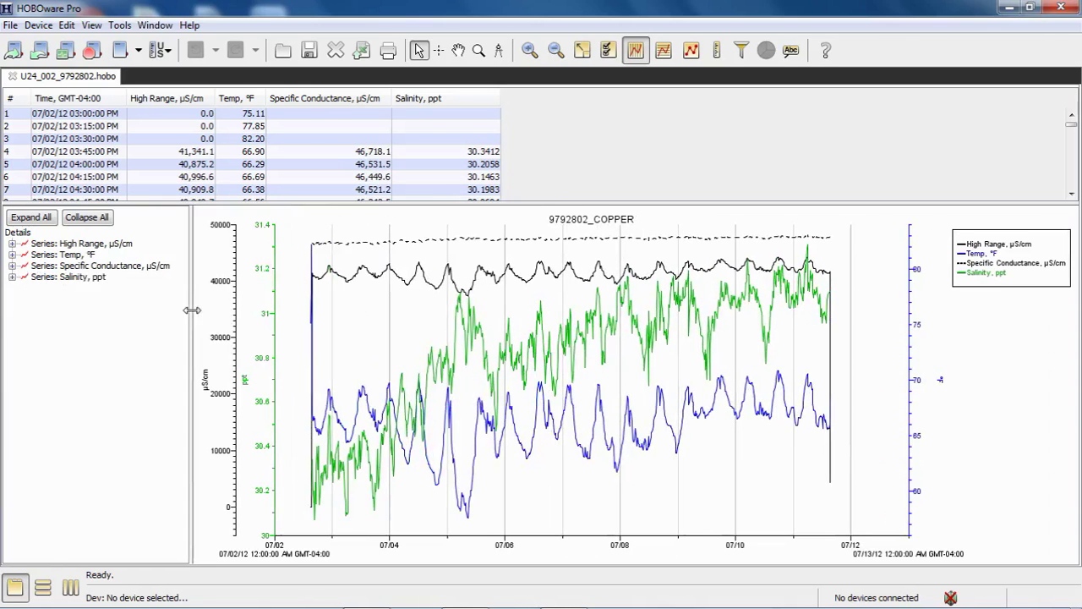
{"action": "left_click", "coordinate": [10, 27]}
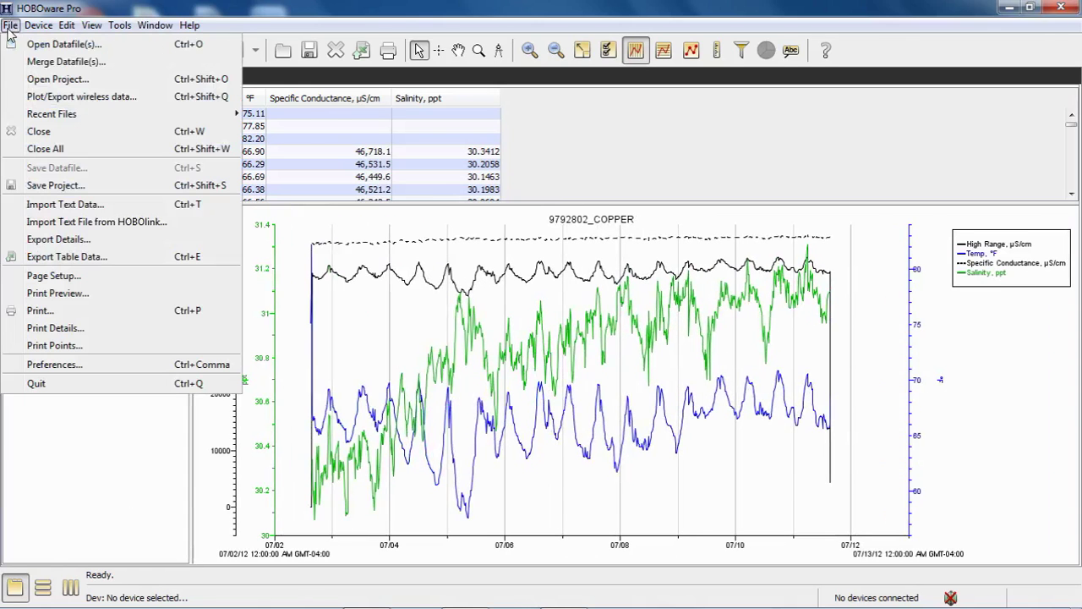